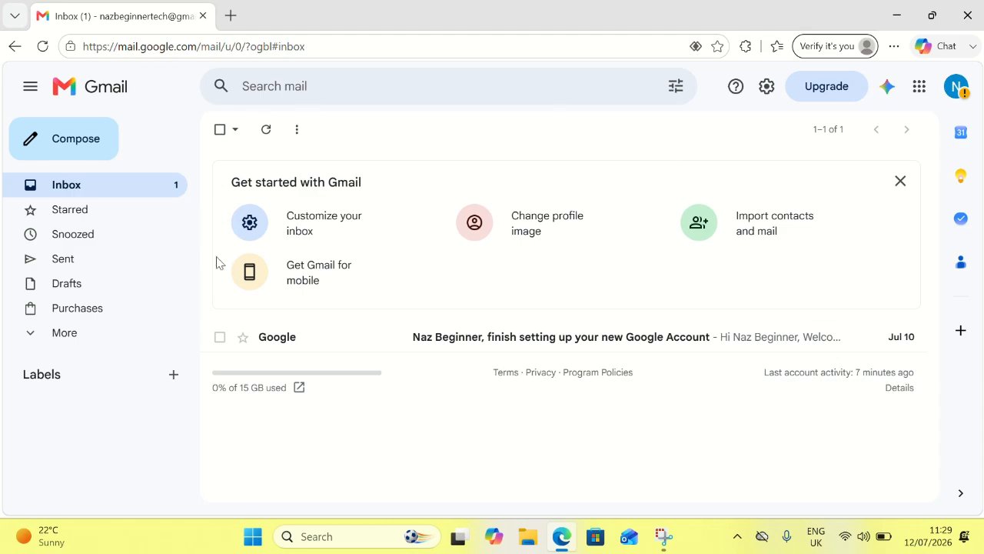
Step: Start a full-screen new message addressed to the account's own e-mail address
{"action": "left_click", "coordinate": [71, 146]}
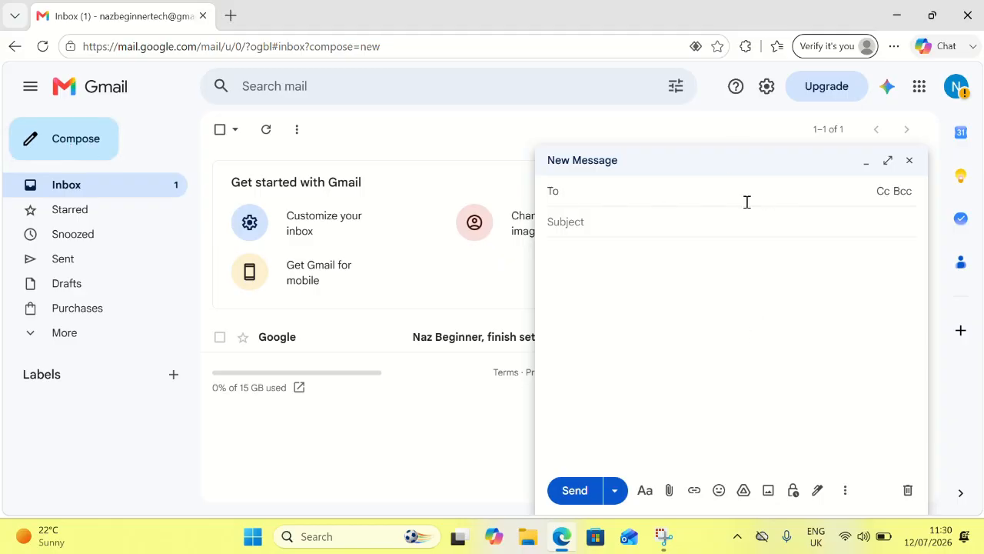
{"action": "left_click", "coordinate": [887, 162]}
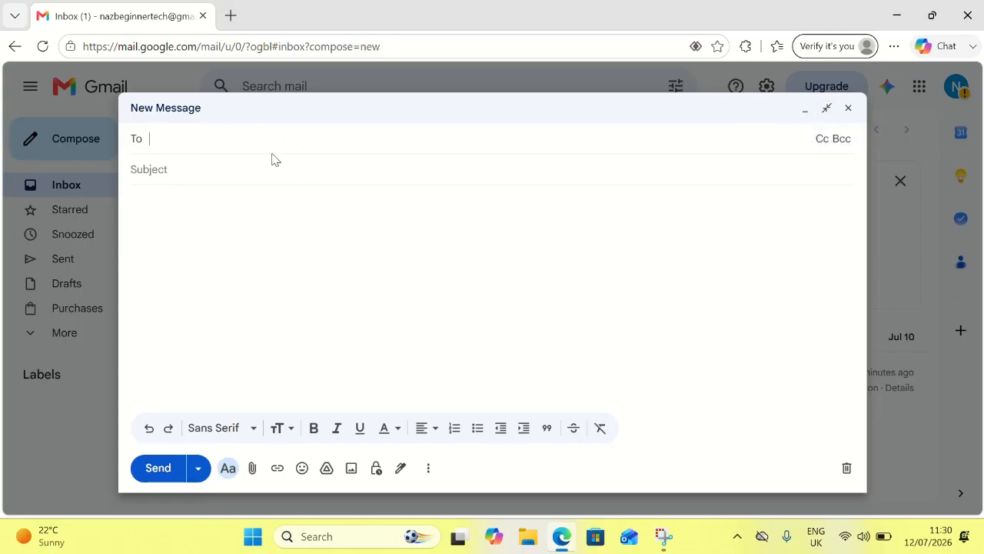
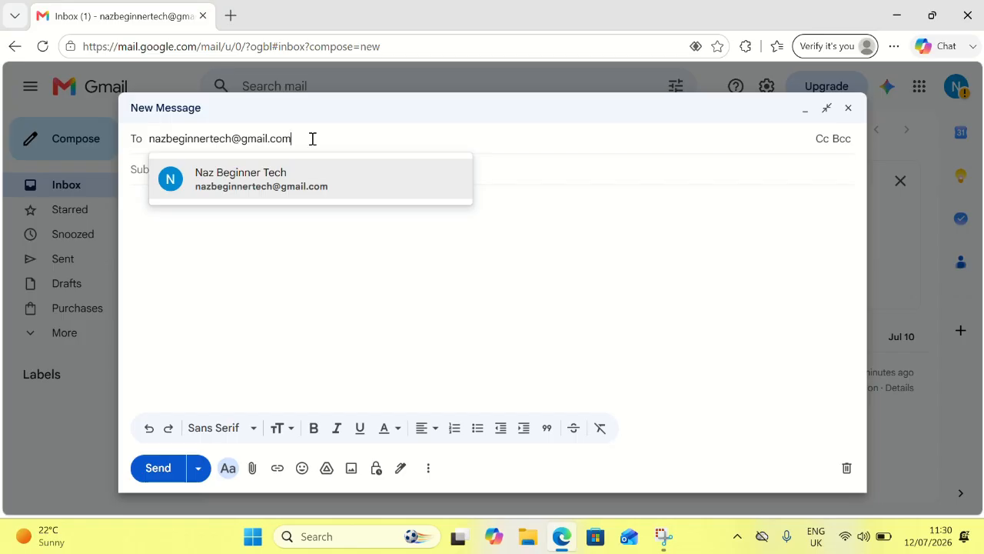
Step: Confirm the recipient and enter the subject 'Lesson 8 - How to send an email'
{"action": "key", "text": "Return"}
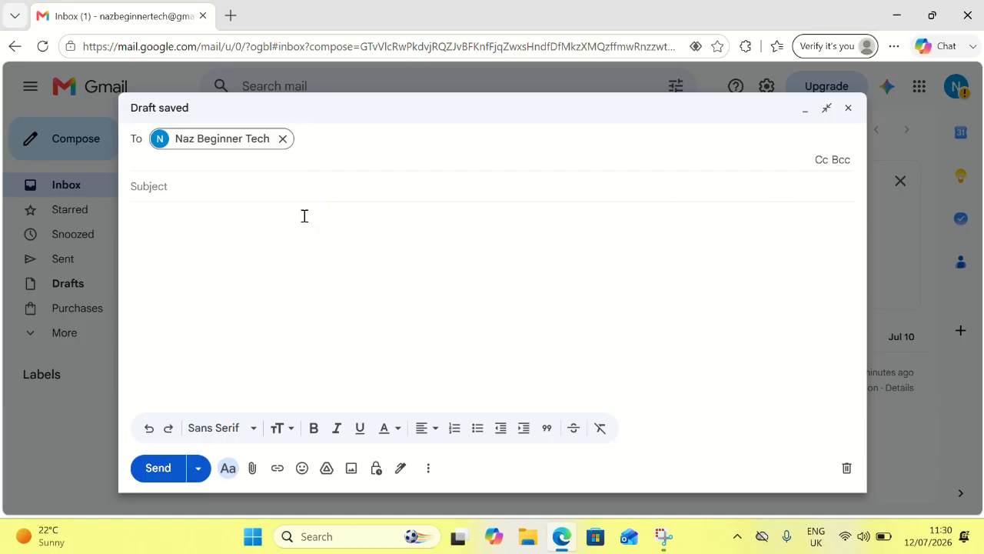
{"action": "left_click", "coordinate": [151, 188]}
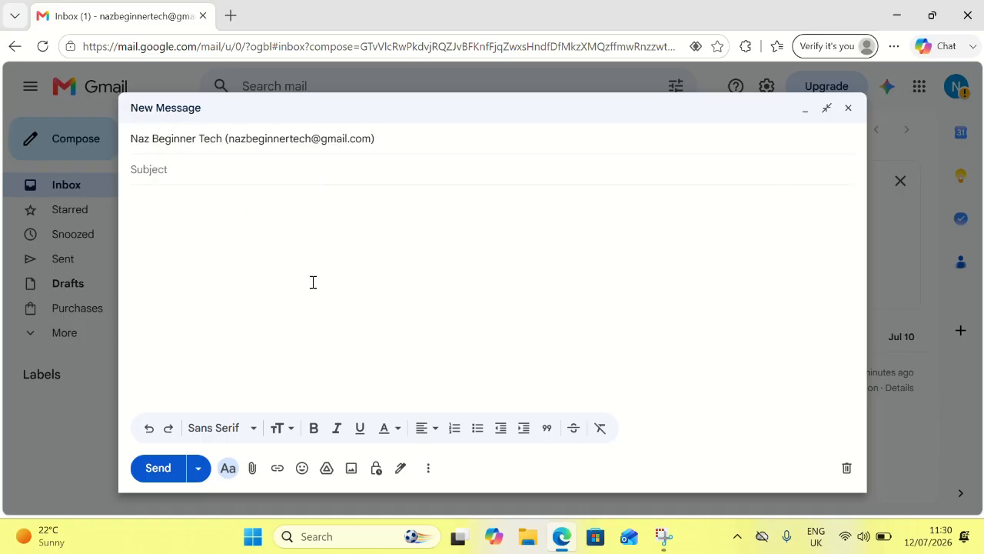
{"action": "type", "text": "Lesson 8"}
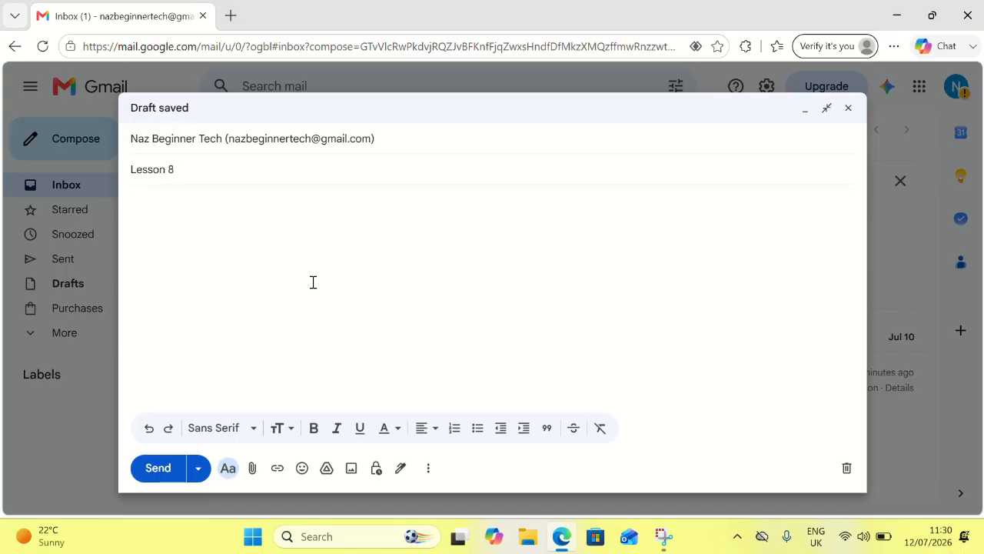
{"action": "type", "text": " - How to se"}
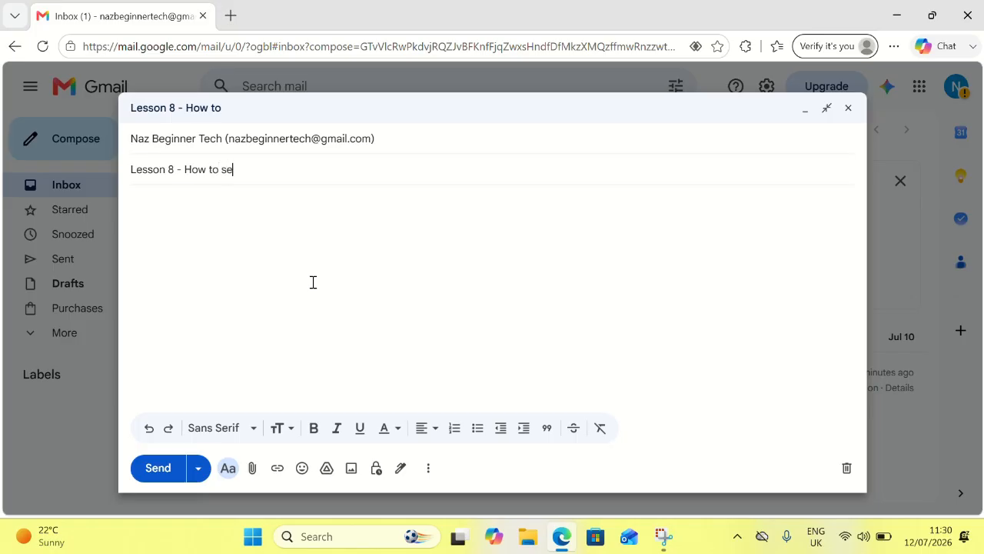
{"action": "type", "text": "nd an ema"}
{"action": "key", "text": "BackSpace"}
{"action": "type", "text": "mail"}
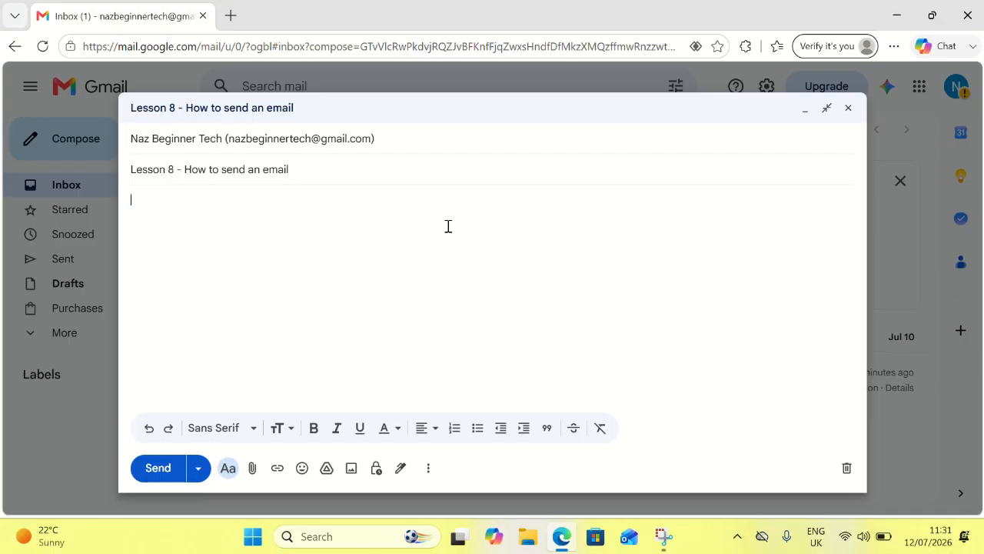
Step: Type the 'Good momoing,' greeting and 'Hope you are doing well and having a good weekend.'
{"action": "type", "text": "Good momo"}
{"action": "type", "text": "ing"}
{"action": "type", "text": ","}
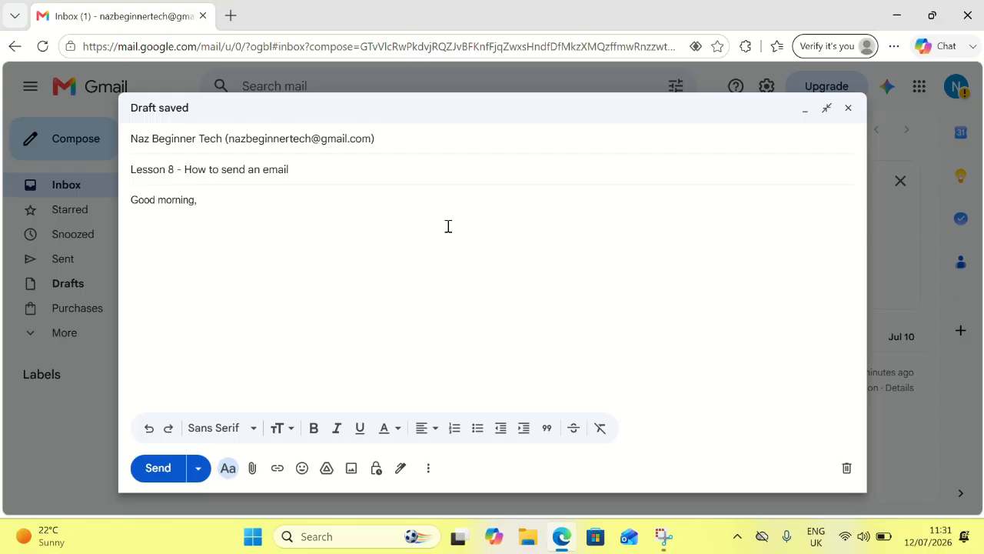
{"action": "key", "text": "Return"}
{"action": "key", "text": "Return"}
{"action": "type", "text": "Hope you are doing well"}
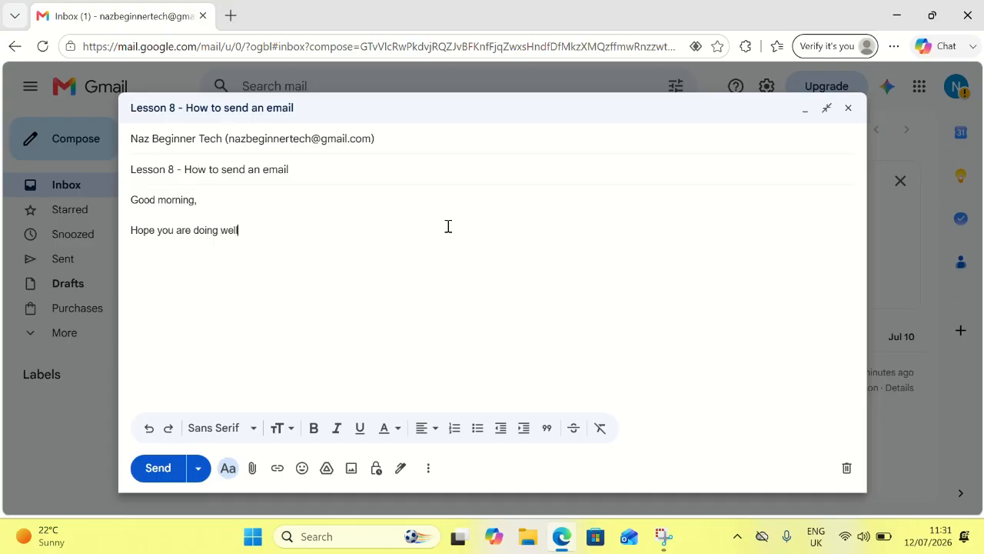
{"action": "type", "text": " and having a good wee"}
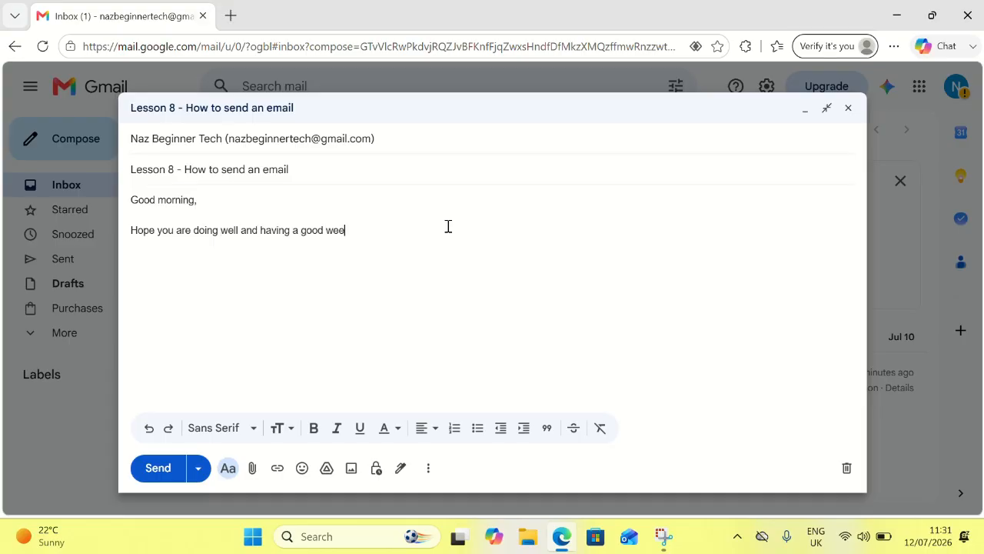
{"action": "type", "text": "kend."}
{"action": "key", "text": "Return"}
Step: Add 'Please reply to my email.' and a 'Kind reagrds,' sign-off with the sender's name
{"action": "type", "text": "Please reply to me"}
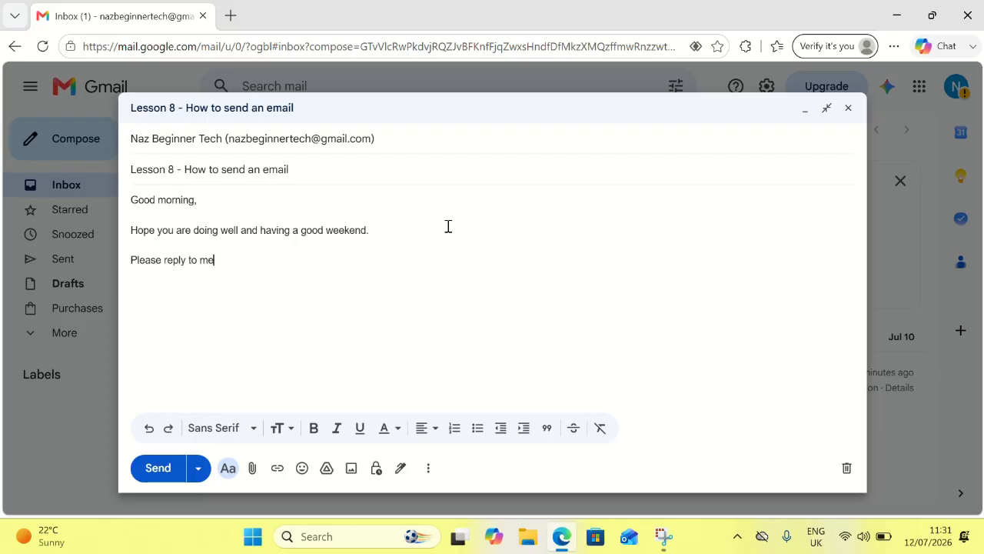
{"action": "key", "text": "BackSpace"}
{"action": "type", "text": "y email."}
{"action": "key", "text": "Return"}
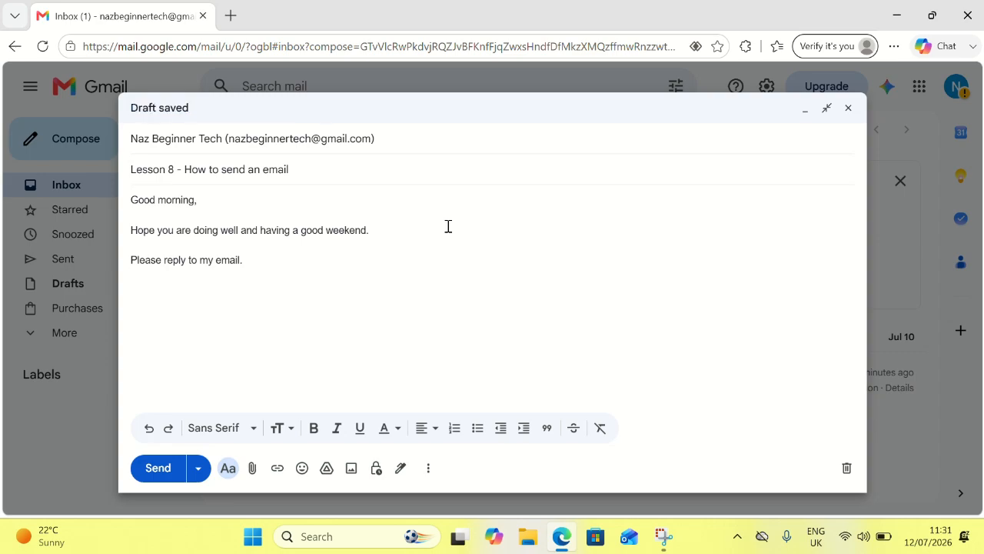
{"action": "type", "text": "Kind reagrds,"}
{"action": "key", "text": "Return"}
{"action": "key", "text": "Return"}
{"action": "type", "text": "Naz"}
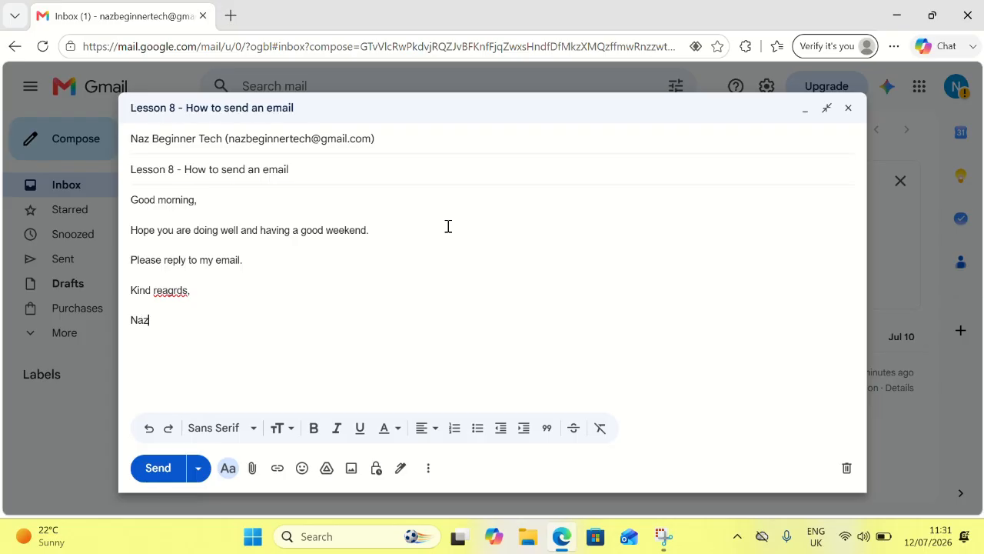
Step: Correct the misspelled 'reagrds' to 'regards' using the spelling suggestions
{"action": "right_click", "coordinate": [174, 291]}
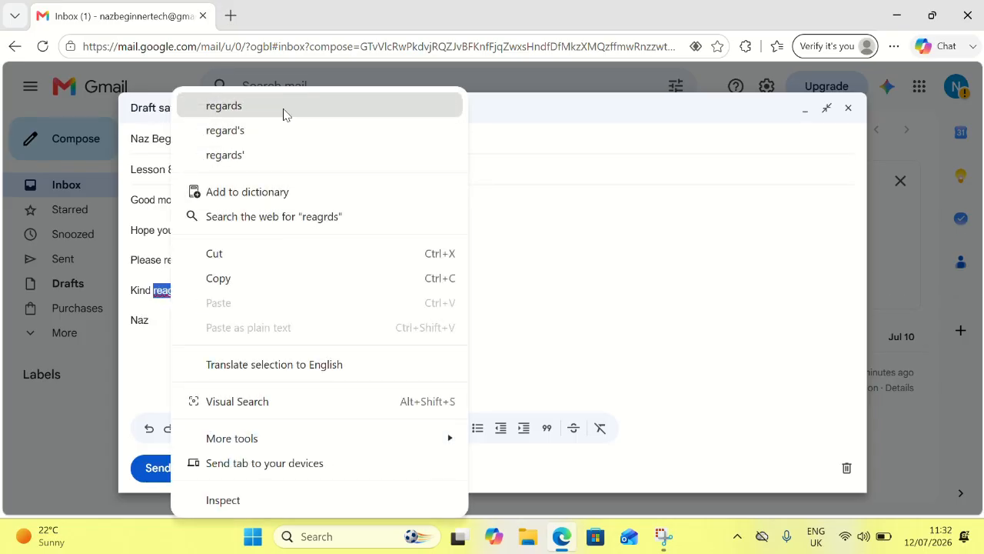
{"action": "left_click", "coordinate": [271, 133]}
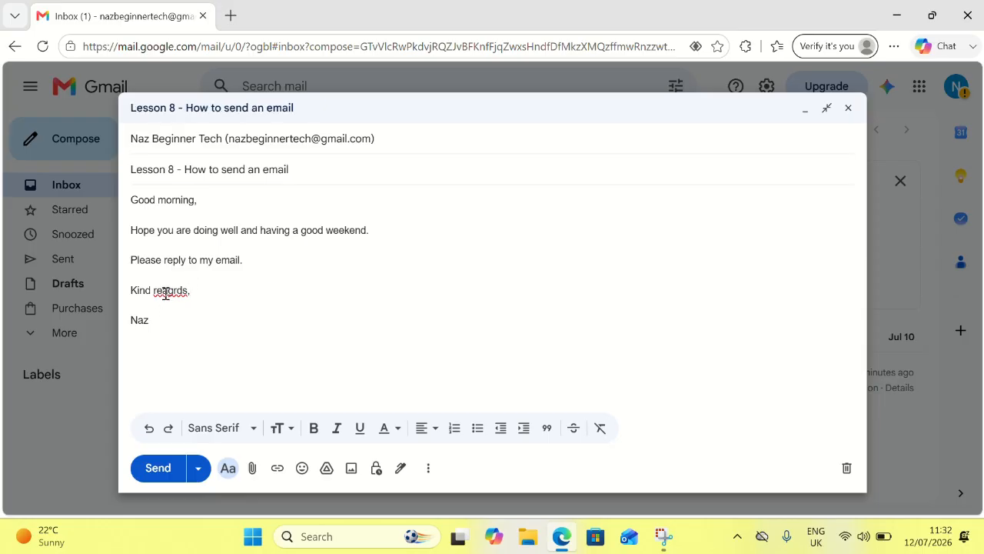
{"action": "right_click", "coordinate": [167, 294]}
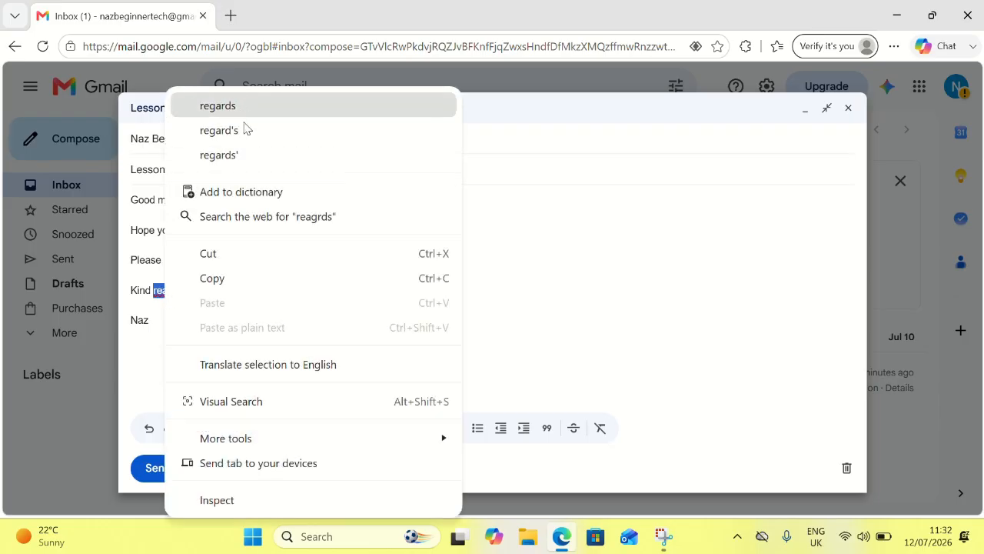
{"action": "left_click", "coordinate": [307, 114]}
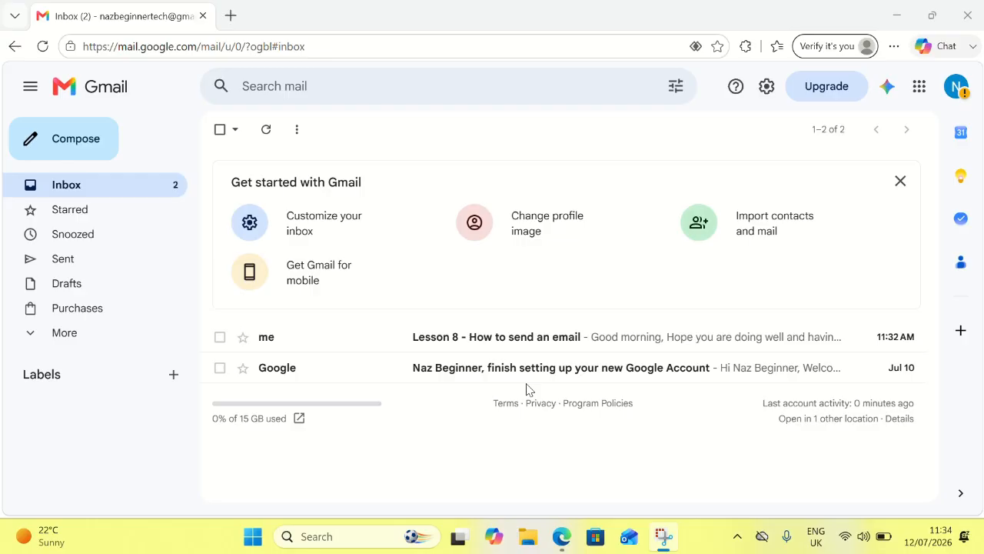
{"action": "mouse_move", "coordinate": [274, 343]}
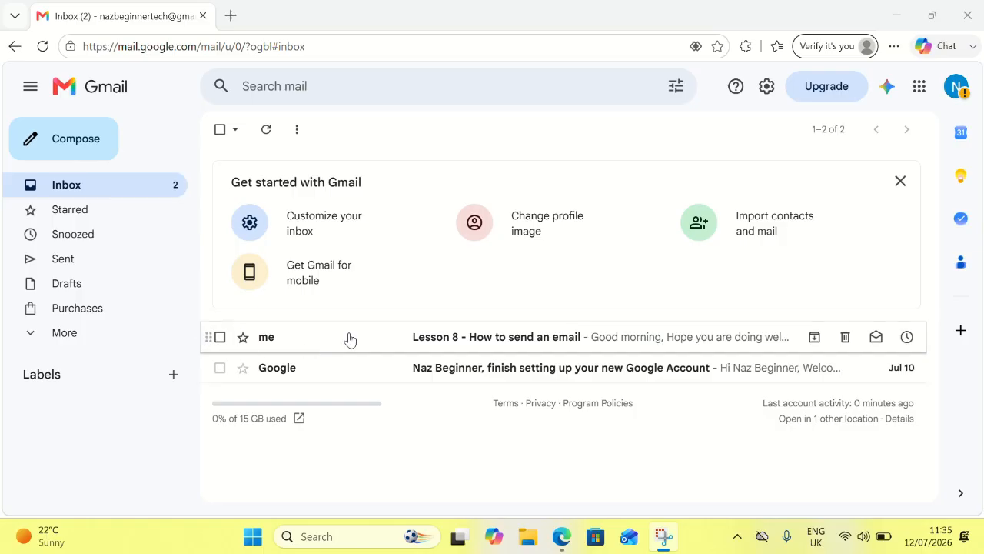
Step: Star the Lesson 8 message, check it under Starred, and reopen it from the inbox
{"action": "left_click", "coordinate": [447, 351]}
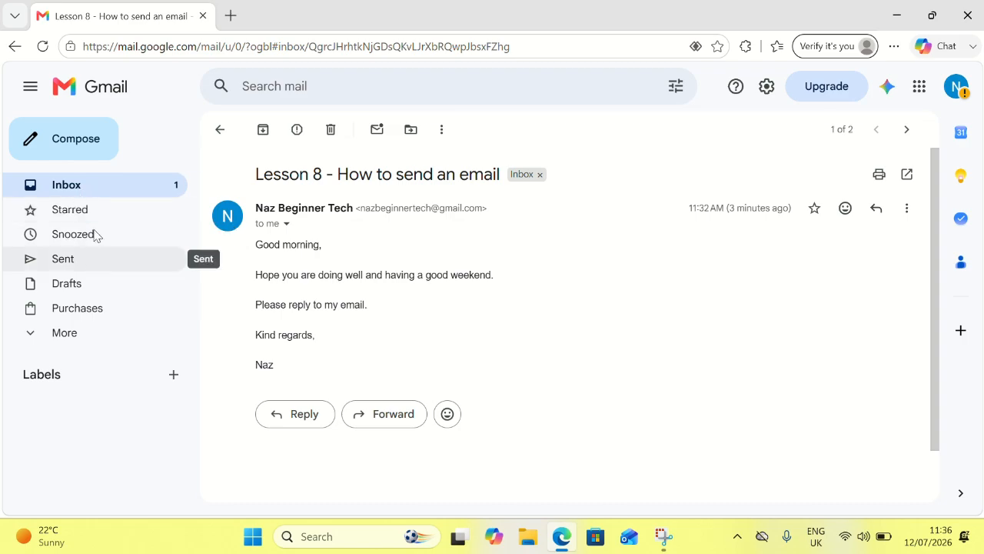
{"action": "left_click", "coordinate": [816, 211]}
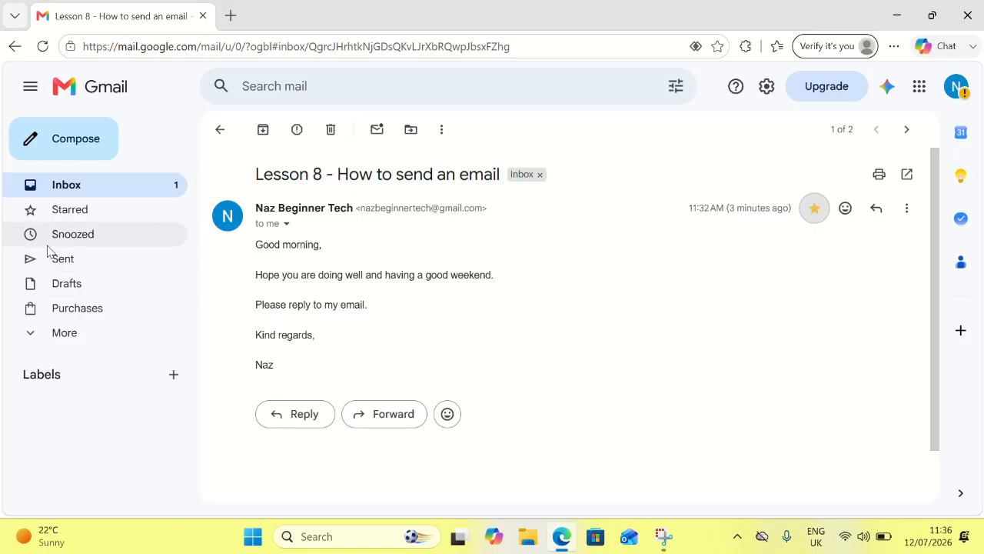
{"action": "left_click", "coordinate": [69, 209]}
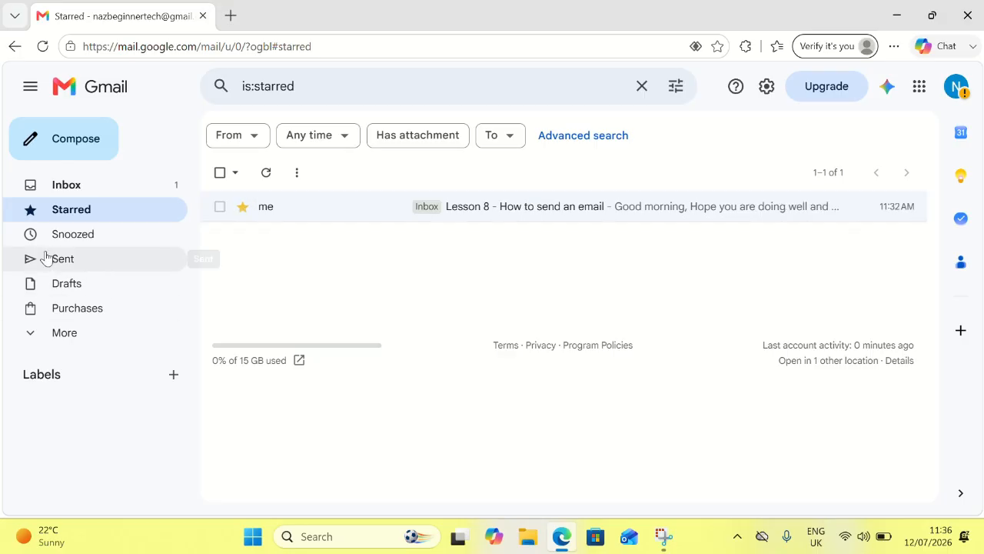
{"action": "left_click", "coordinate": [69, 195]}
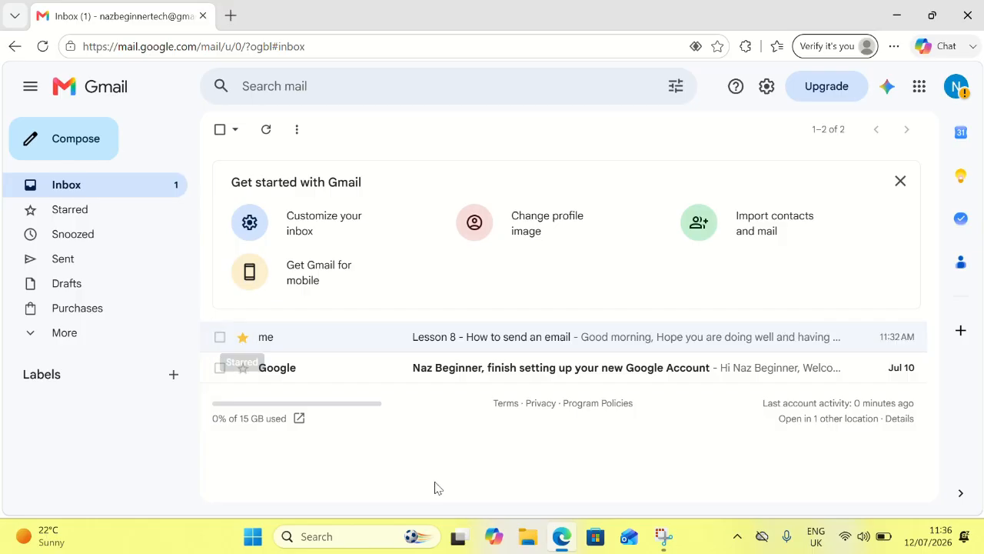
{"action": "left_click", "coordinate": [511, 335]}
Step: Reply with 'Hello, Thank you for your email. I have had a brilliant weekend…' and a 'Kind regards,' sign-off with the sender's name
{"action": "left_click", "coordinate": [316, 426]}
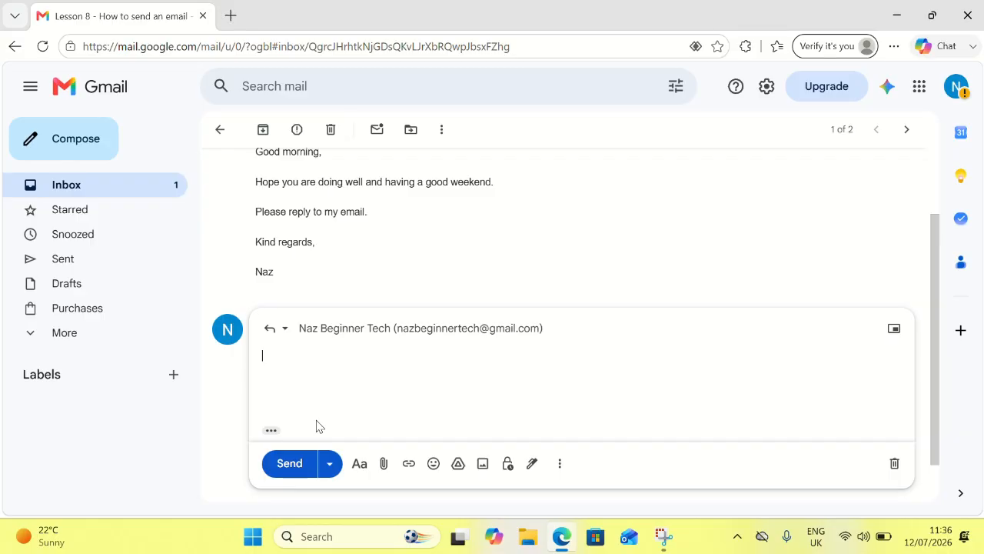
{"action": "type", "text": "Hello,  Thank y"}
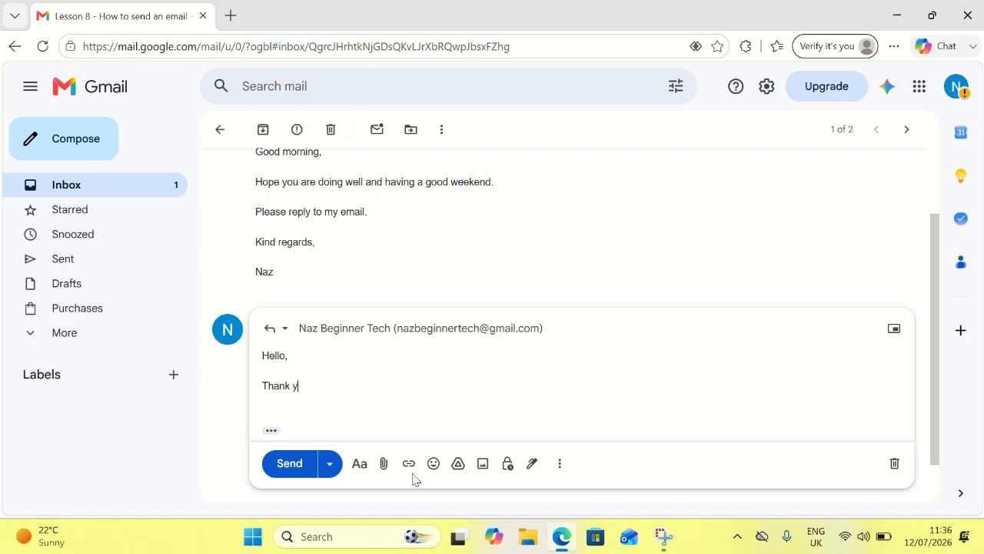
{"action": "type", "text": "ou for your email. I have had a bri"}
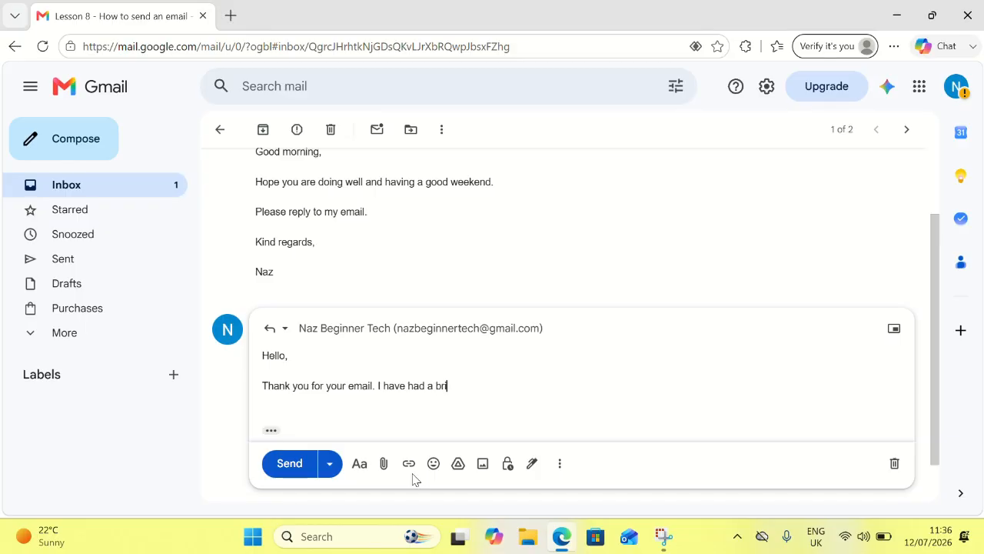
{"action": "type", "text": "lliant weekend. I hope yo"}
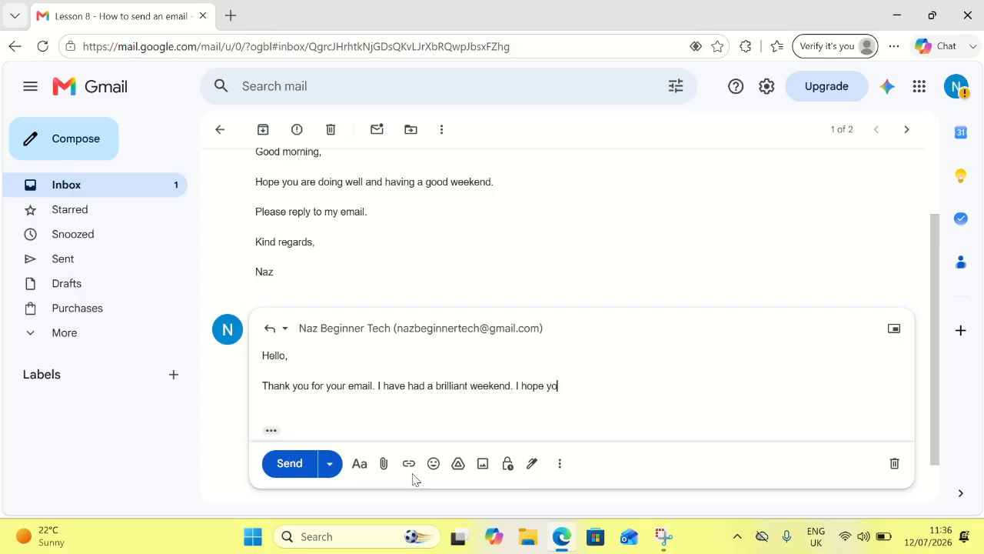
{"action": "type", "text": "u are well."}
{"action": "key", "text": "Return"}
{"action": "key", "text": "Return"}
{"action": "type", "text": "Kind reagrds"}
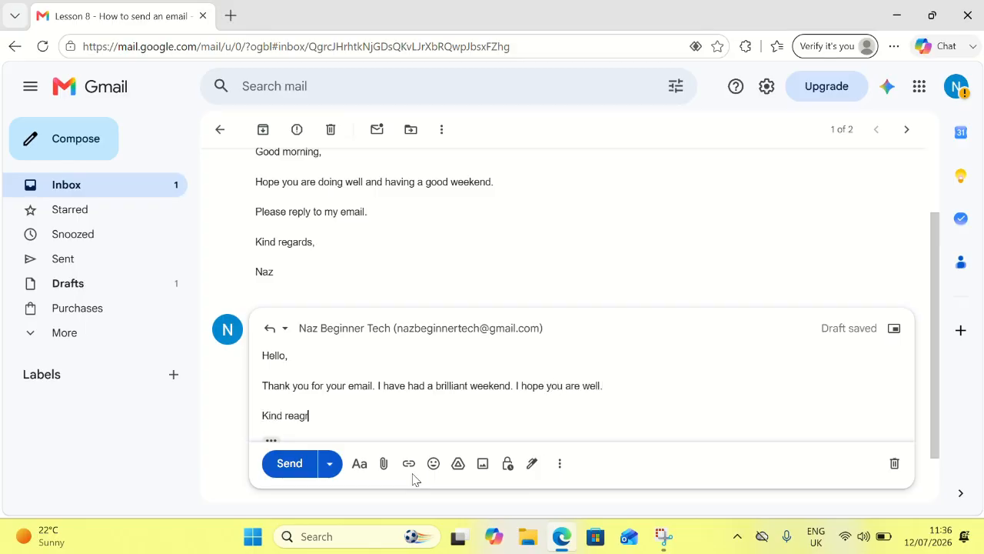
{"action": "key", "text": "BackSpace"}
{"action": "key", "text": "BackSpace"}
{"action": "key", "text": "BackSpace"}
{"action": "key", "text": "BackSpace"}
{"action": "key", "text": "BackSpace"}
{"action": "type", "text": "f"}
{"action": "key", "text": "BackSpace"}
{"action": "type", "text": "gards,"}
{"action": "key", "text": "Return"}
{"action": "key", "text": "Return"}
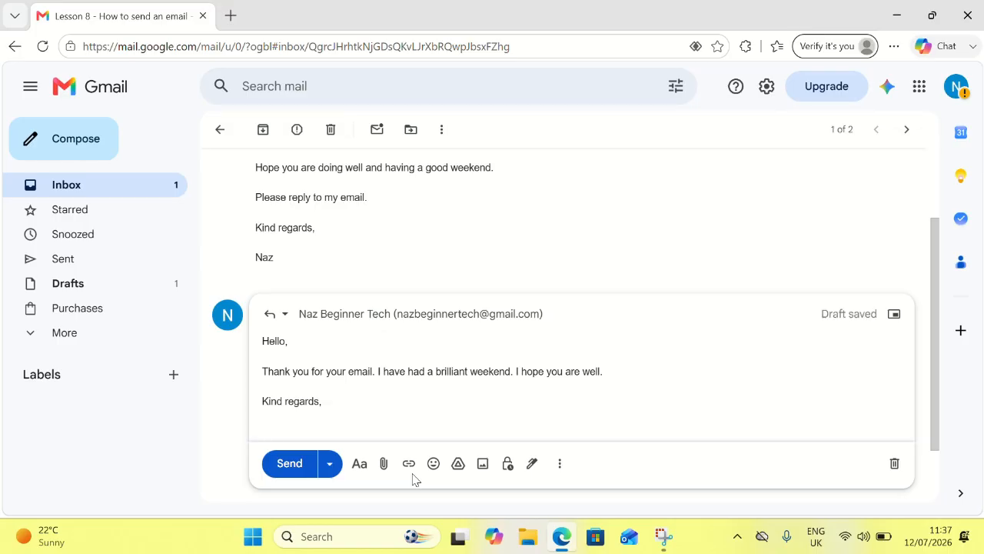
{"action": "type", "text": "Naz"}
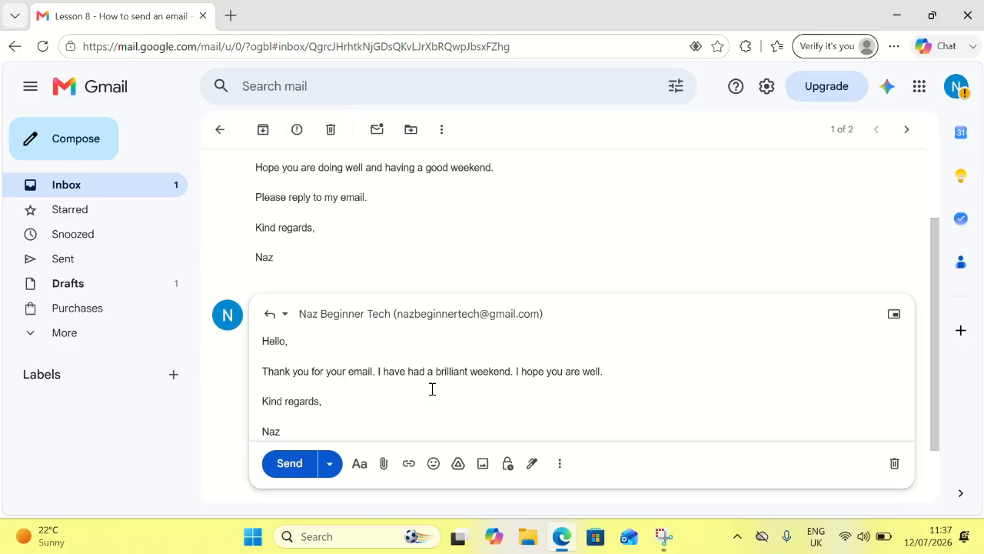
Step: Send the reply and open the Lesson 8 conversation from the inbox
{"action": "left_click", "coordinate": [290, 464]}
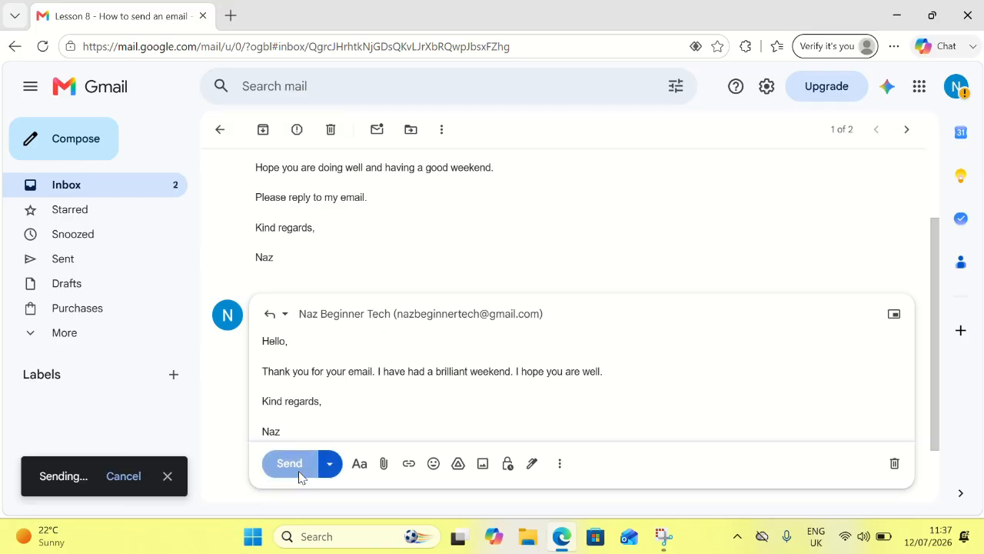
{"action": "left_click", "coordinate": [85, 188]}
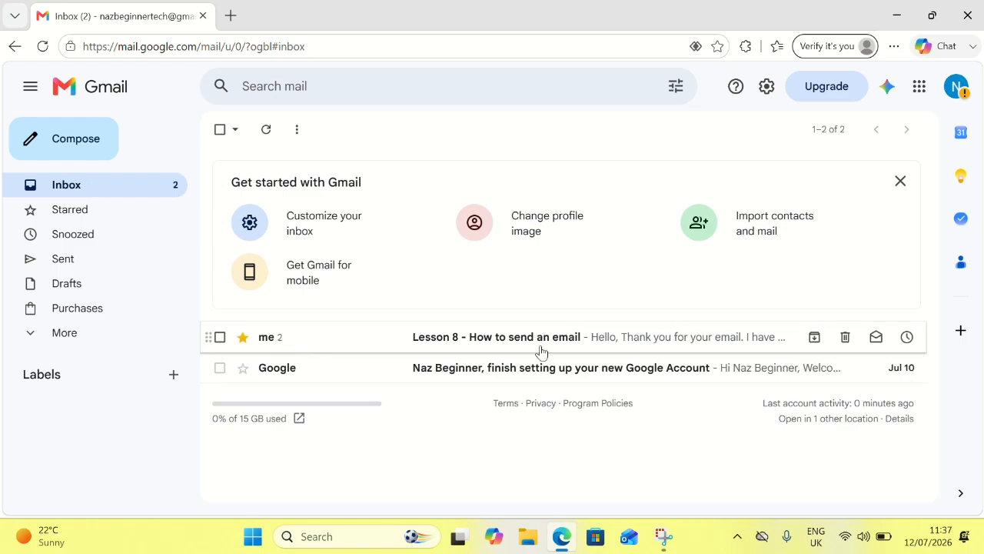
{"action": "left_click", "coordinate": [398, 338]}
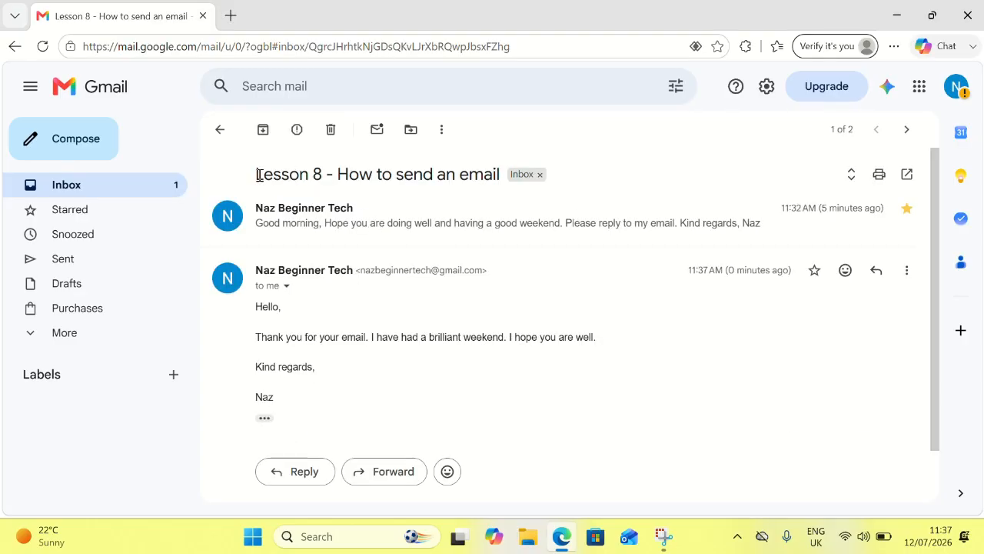
Step: Expand the original message in the thread and scroll down to the reply
{"action": "left_click_drag", "start_coordinate": [258, 175], "coordinate": [507, 171]}
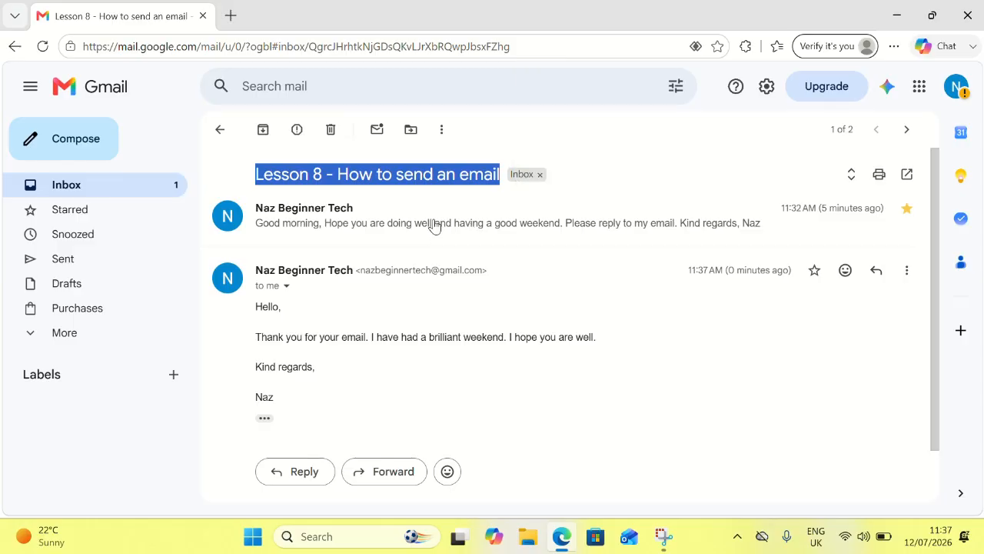
{"action": "left_click", "coordinate": [449, 233]}
{"action": "left_click", "coordinate": [448, 233]}
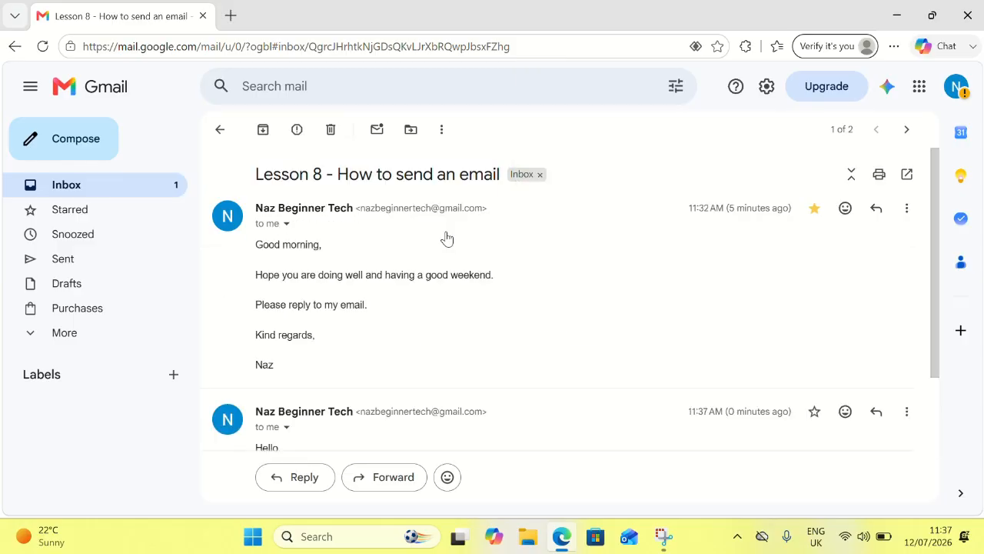
{"action": "scroll", "coordinate": [445, 296], "scroll_direction": "down", "scroll_amount": 1}
{"action": "scroll", "coordinate": [445, 300], "scroll_direction": "down", "scroll_amount": 1}
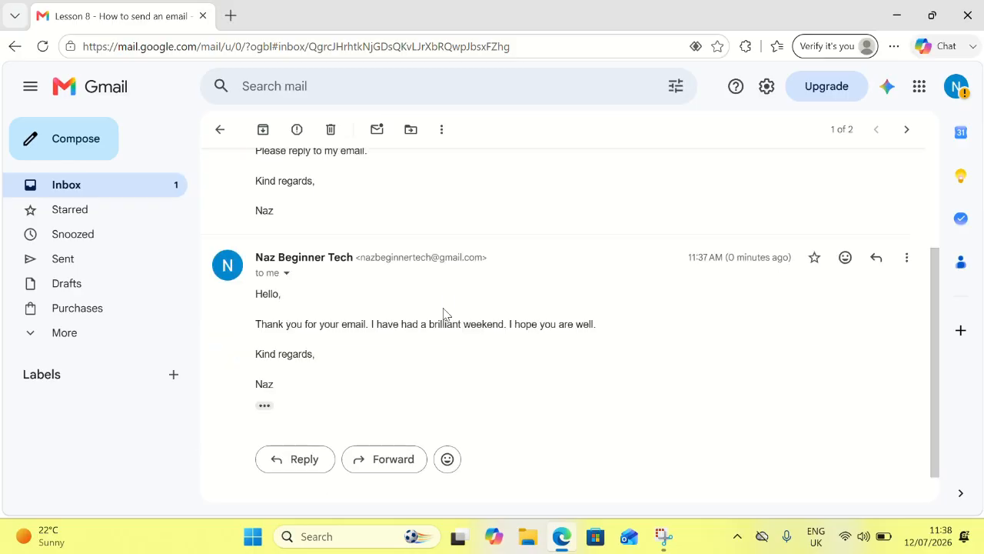